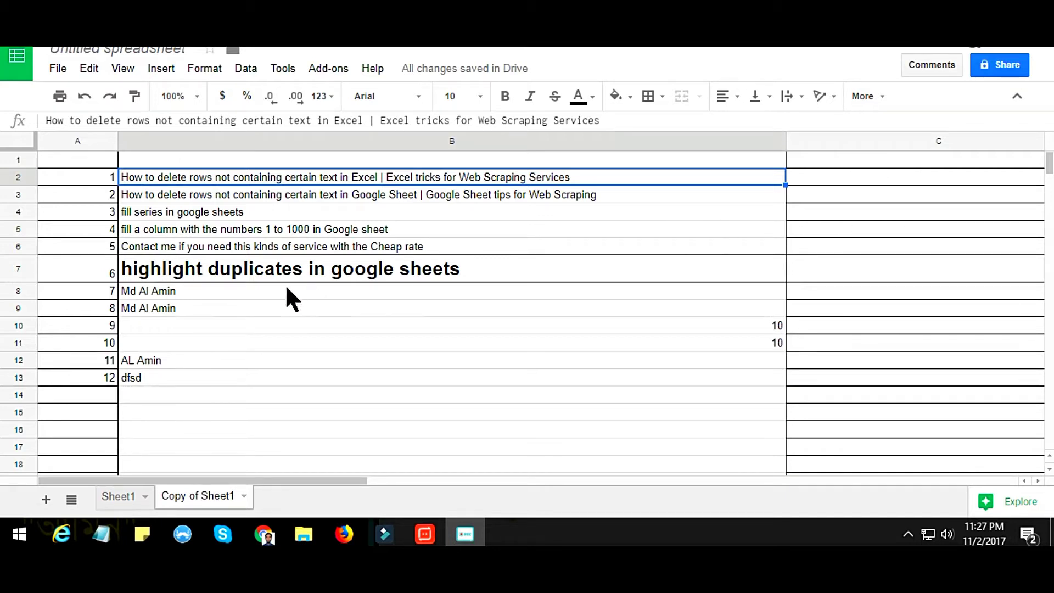
Inspect the heading cell B7 and the empty cell B14 in column B
{"action": "left_click", "coordinate": [300, 273]}
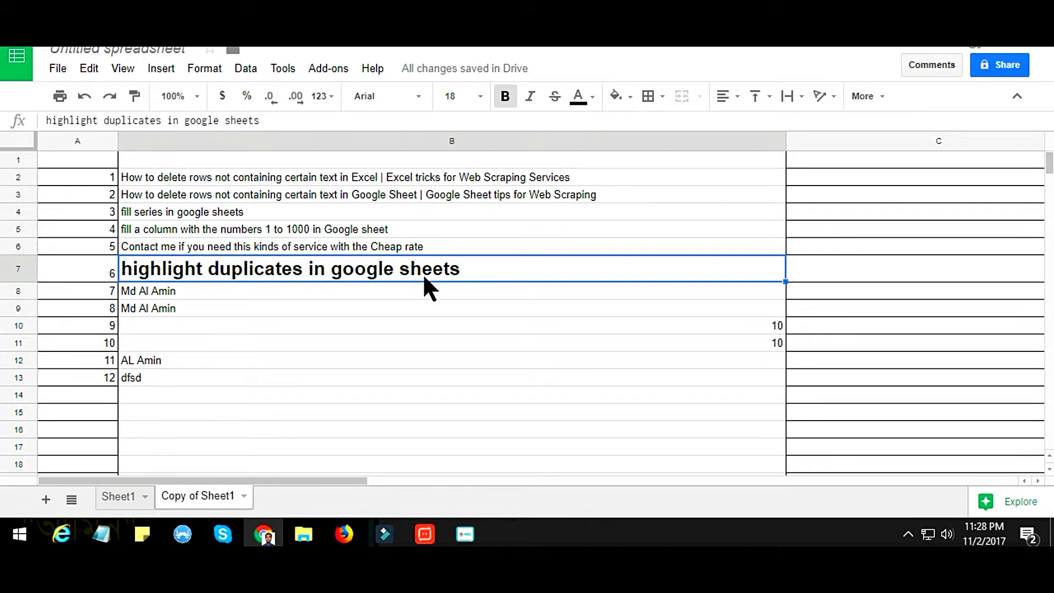
{"action": "scroll", "coordinate": [424, 277], "scroll_direction": "down", "scroll_amount": 2}
{"action": "left_click", "coordinate": [326, 324]}
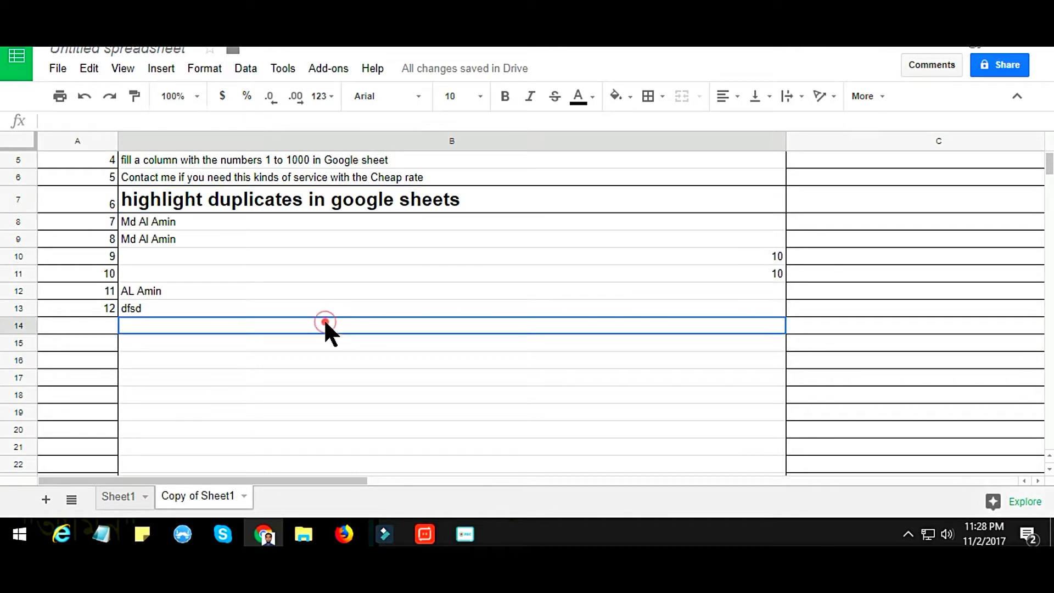
{"action": "scroll", "coordinate": [325, 324], "scroll_direction": "up", "scroll_amount": 2}
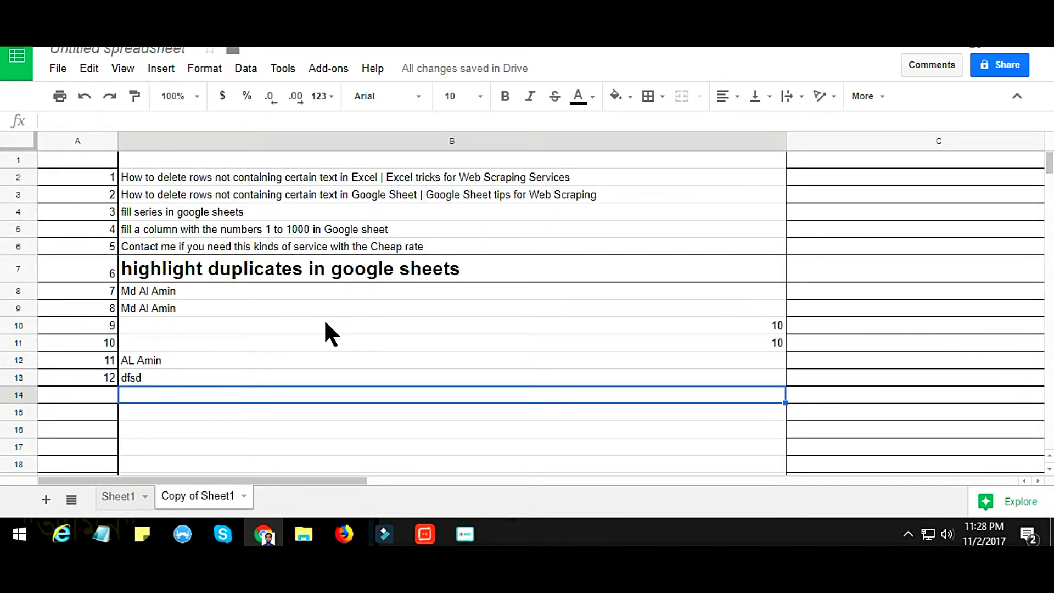
{"action": "left_click", "coordinate": [436, 274]}
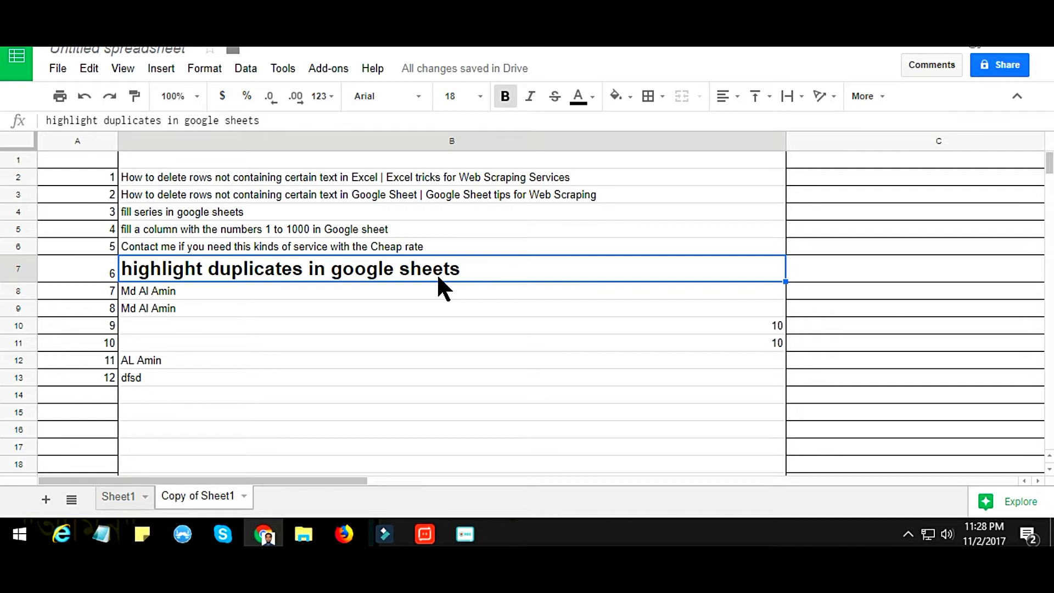
{"action": "scroll", "coordinate": [439, 278], "scroll_direction": "down", "scroll_amount": 1}
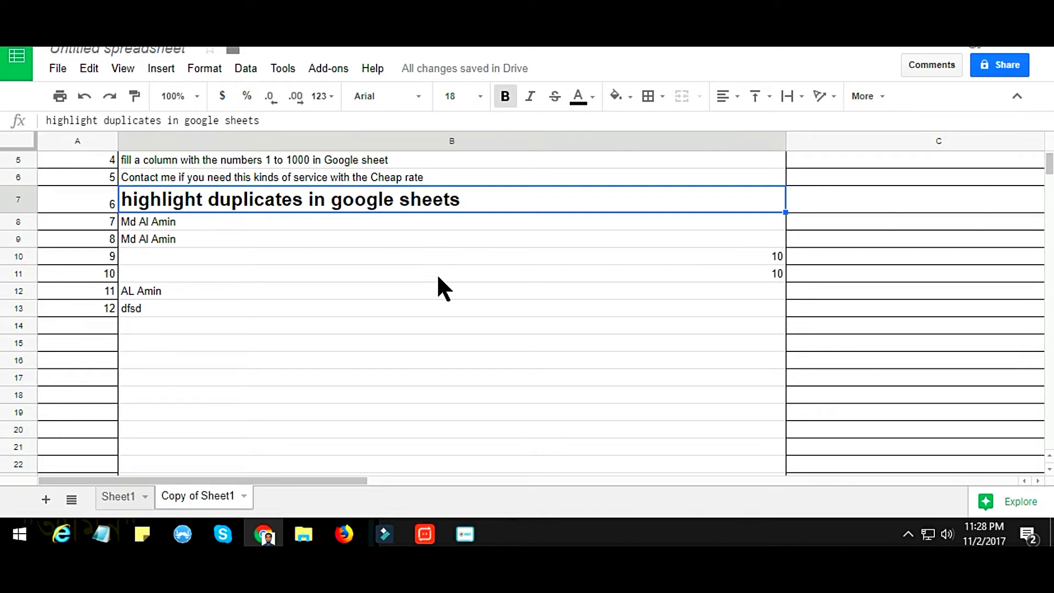
{"action": "scroll", "coordinate": [439, 278], "scroll_direction": "up", "scroll_amount": 1}
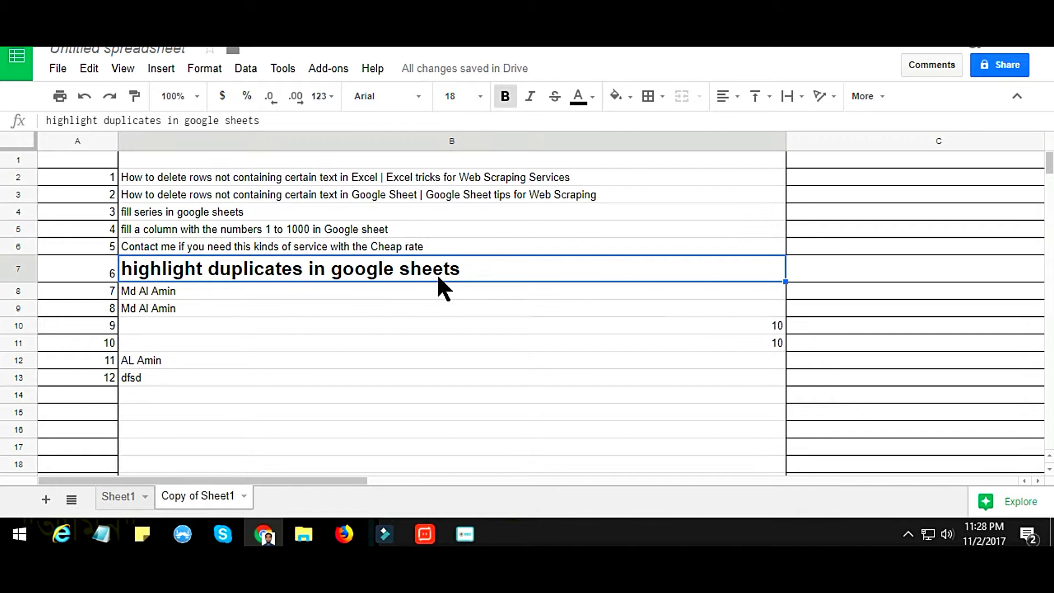
Start a conditional formatting rule on all of column B (B1:B1000) and view its condition options
{"action": "left_click", "coordinate": [482, 141]}
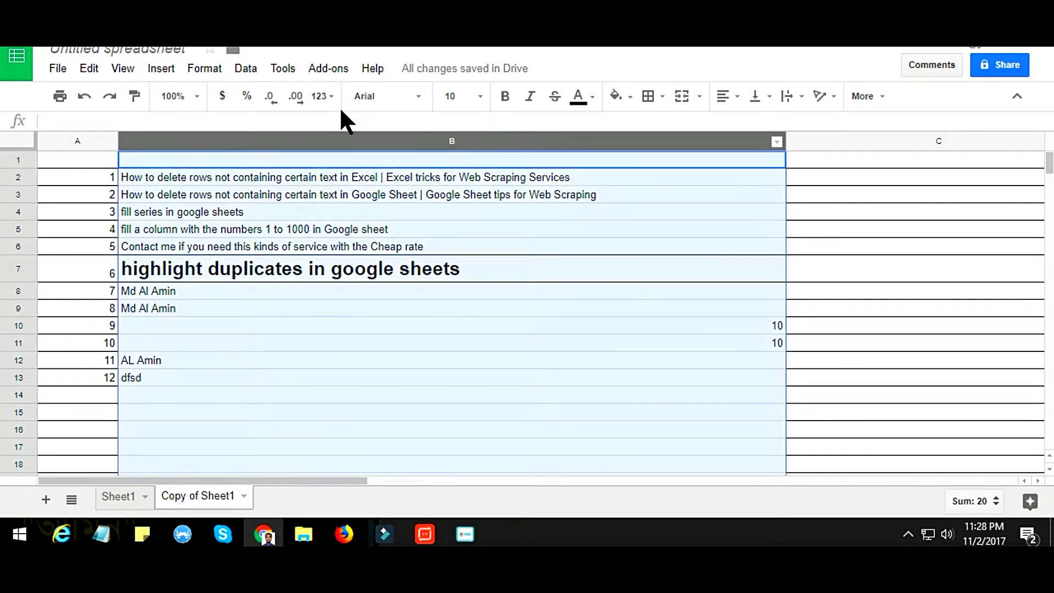
{"action": "left_click", "coordinate": [210, 67]}
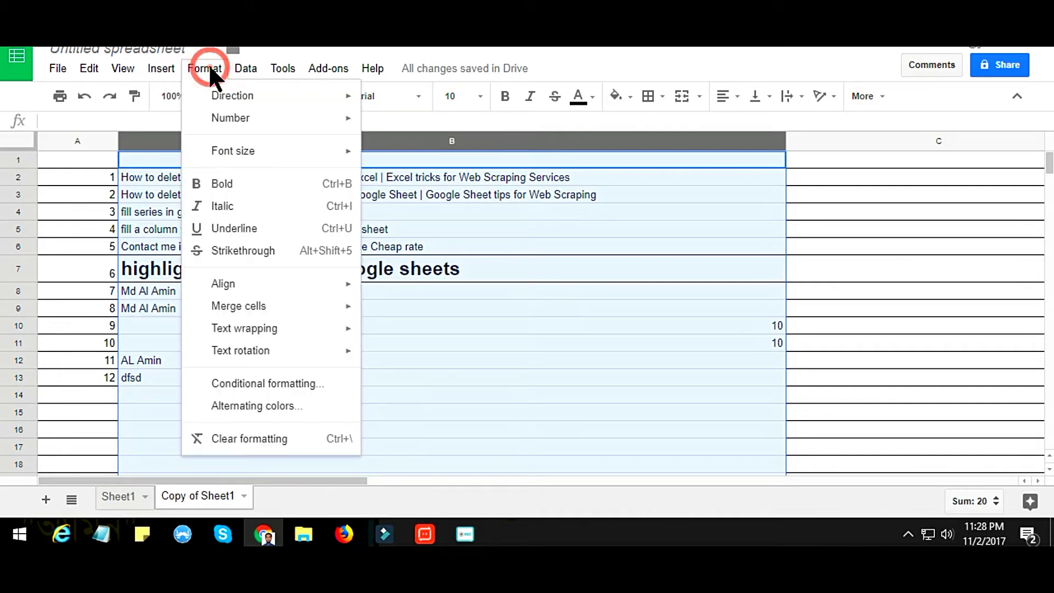
{"action": "left_click", "coordinate": [267, 384]}
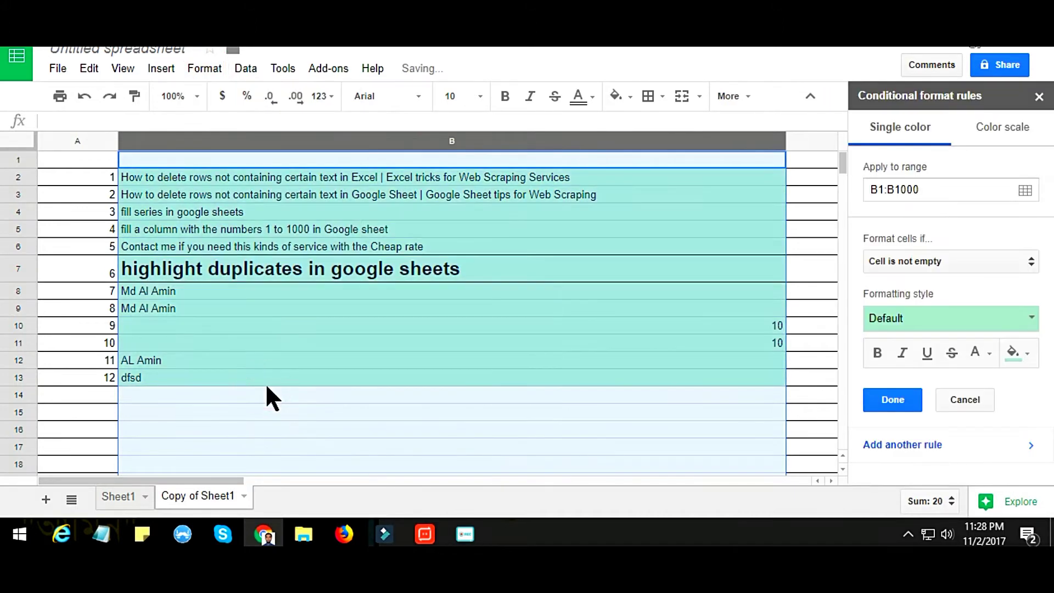
{"action": "right_click", "coordinate": [525, 140]}
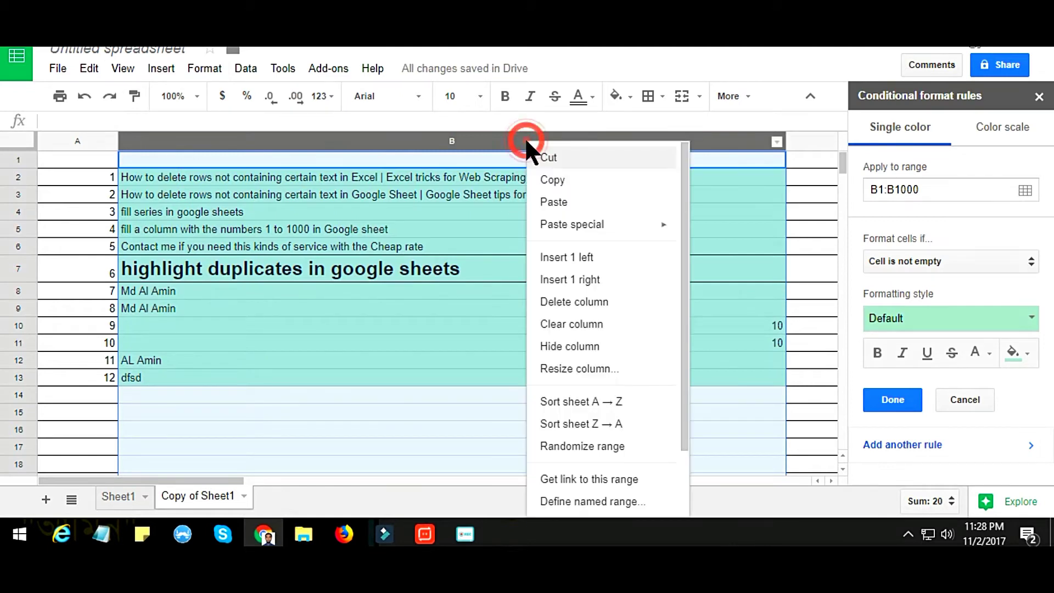
{"action": "right_click", "coordinate": [500, 138]}
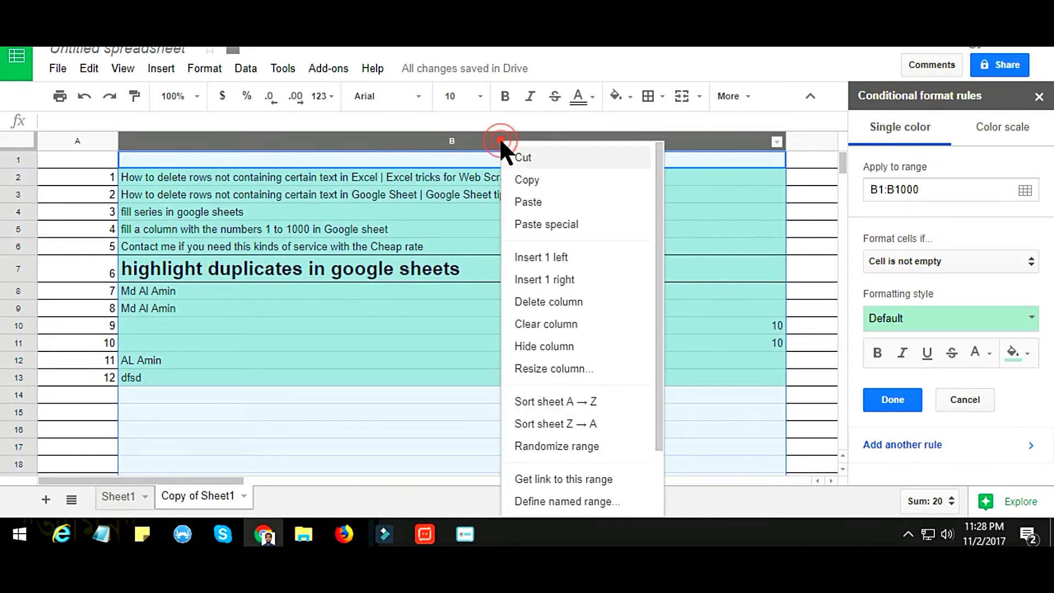
{"action": "scroll", "coordinate": [538, 230], "scroll_direction": "down", "scroll_amount": 2}
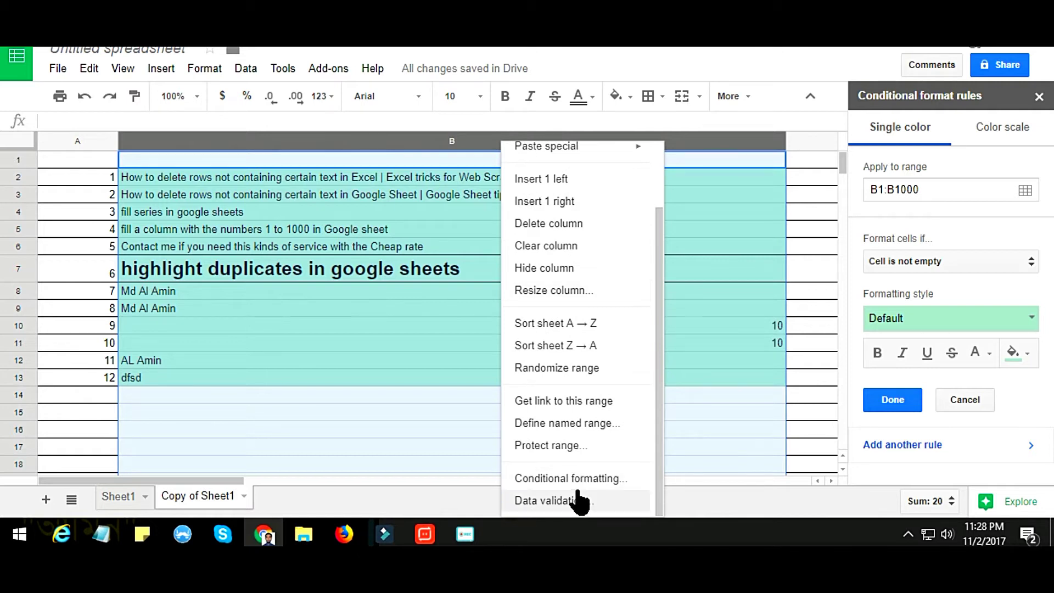
{"action": "left_click", "coordinate": [577, 478]}
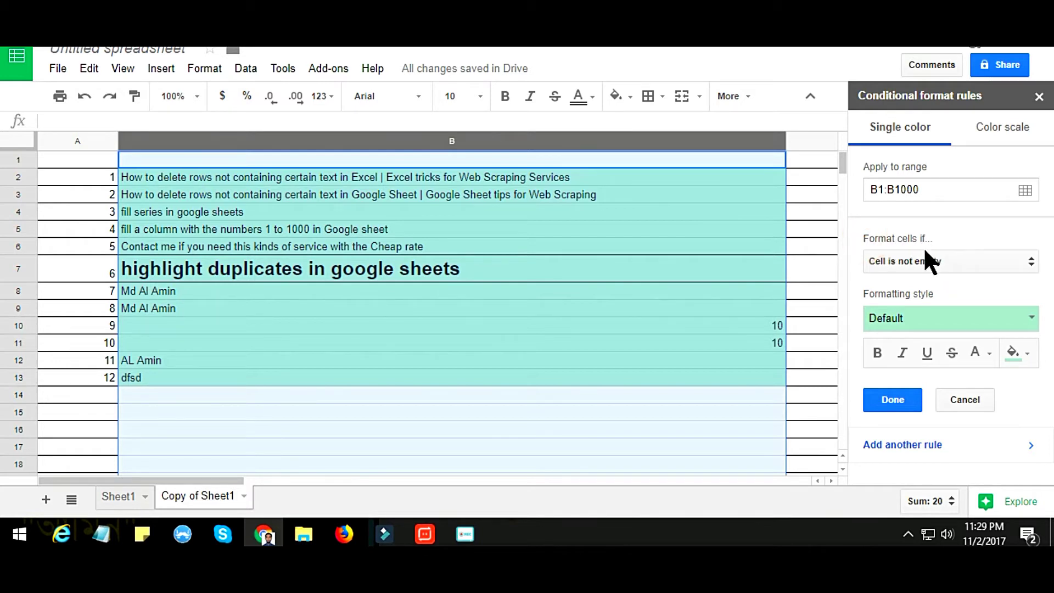
{"action": "left_click", "coordinate": [936, 263]}
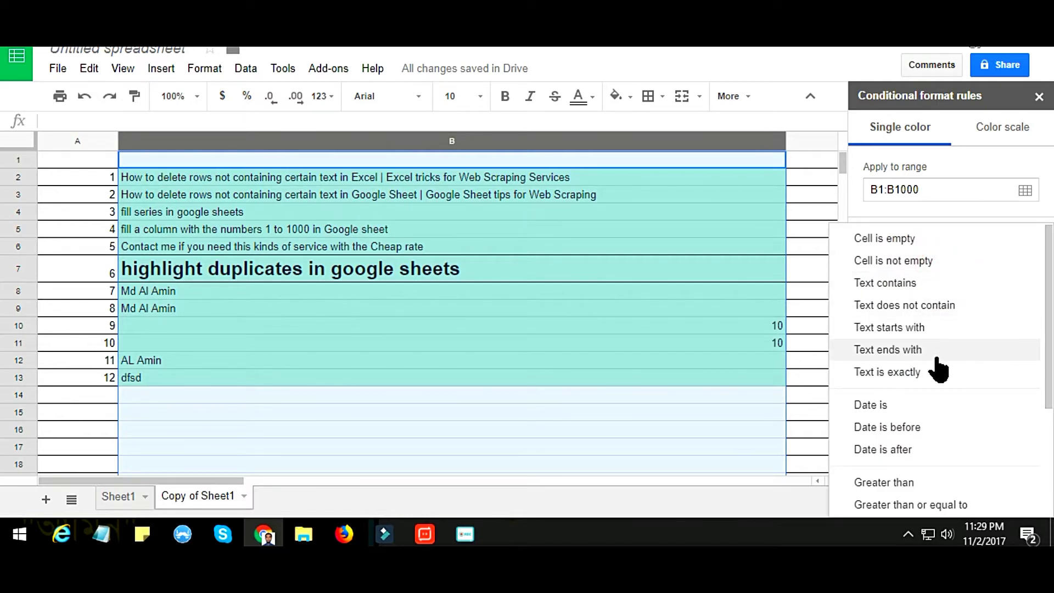
Set the B1:B1000 rule condition to 'Custom formula is' with =countif(B:B,B1)>1
{"action": "scroll", "coordinate": [940, 368], "scroll_direction": "down", "scroll_amount": 3}
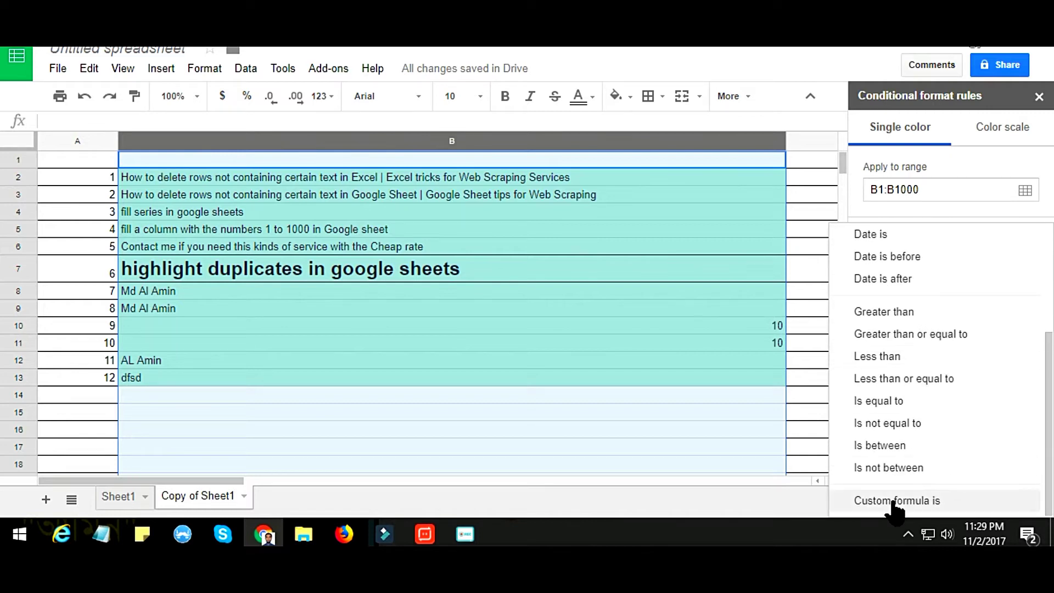
{"action": "left_click", "coordinate": [928, 502]}
{"action": "left_click", "coordinate": [937, 295]}
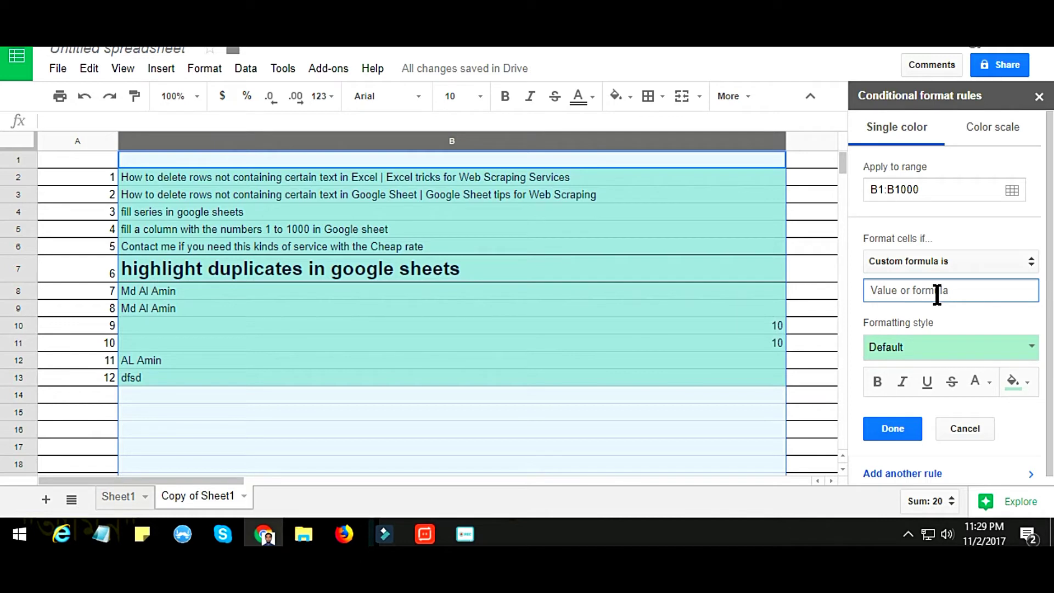
{"action": "type", "text": "=c"}
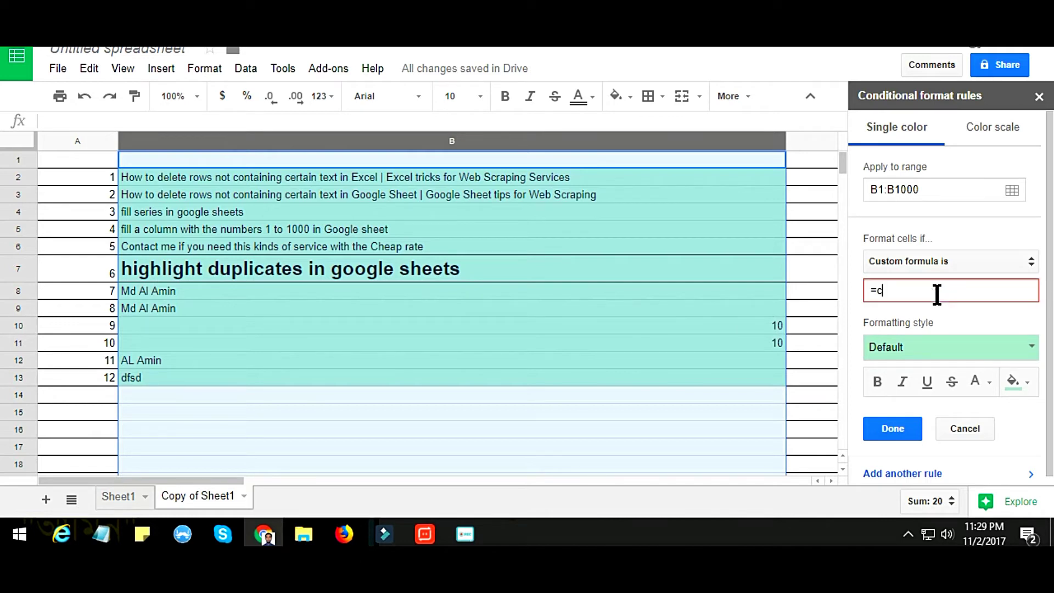
{"action": "type", "text": "ountif"}
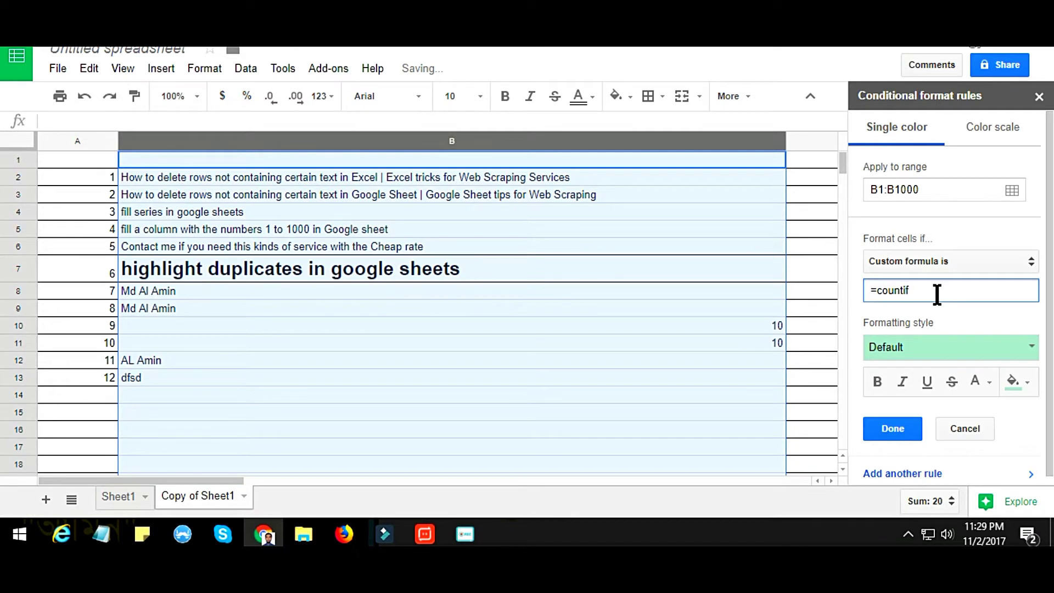
{"action": "type", "text": "("}
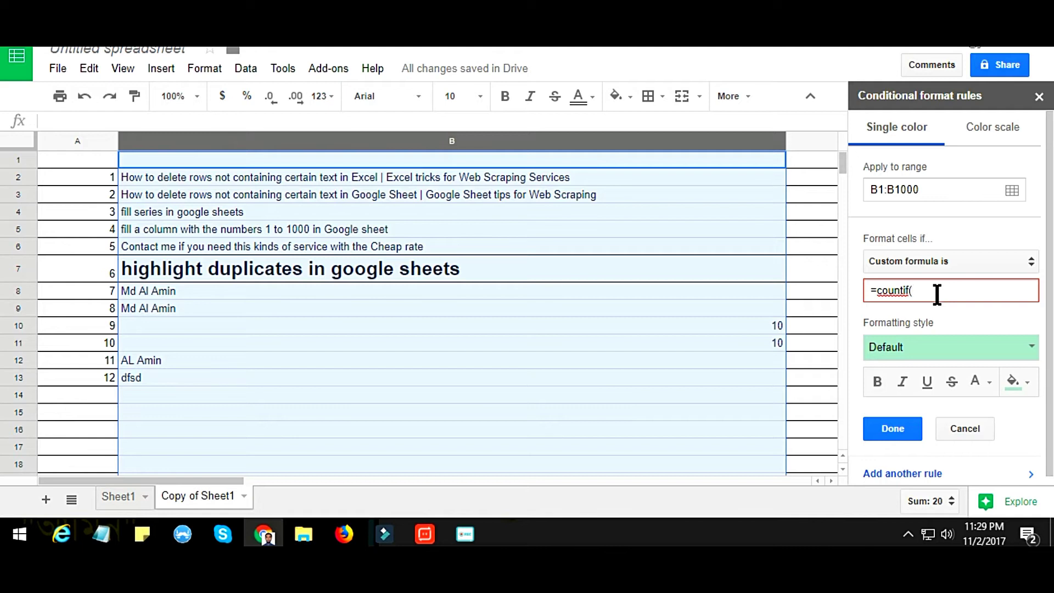
{"action": "type", "text": "B:B,B1)"}
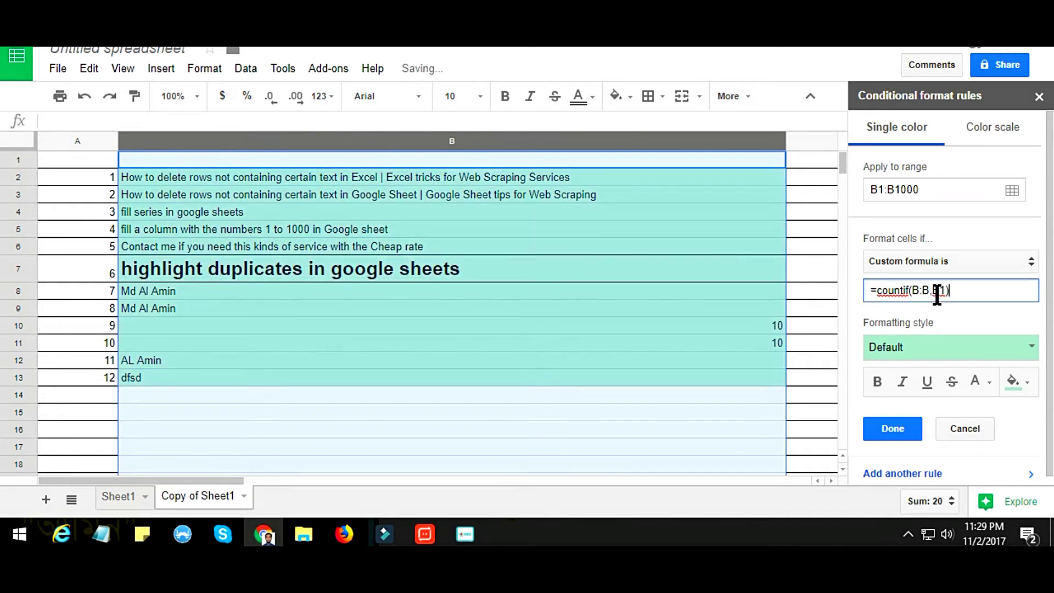
{"action": "type", "text": ">1"}
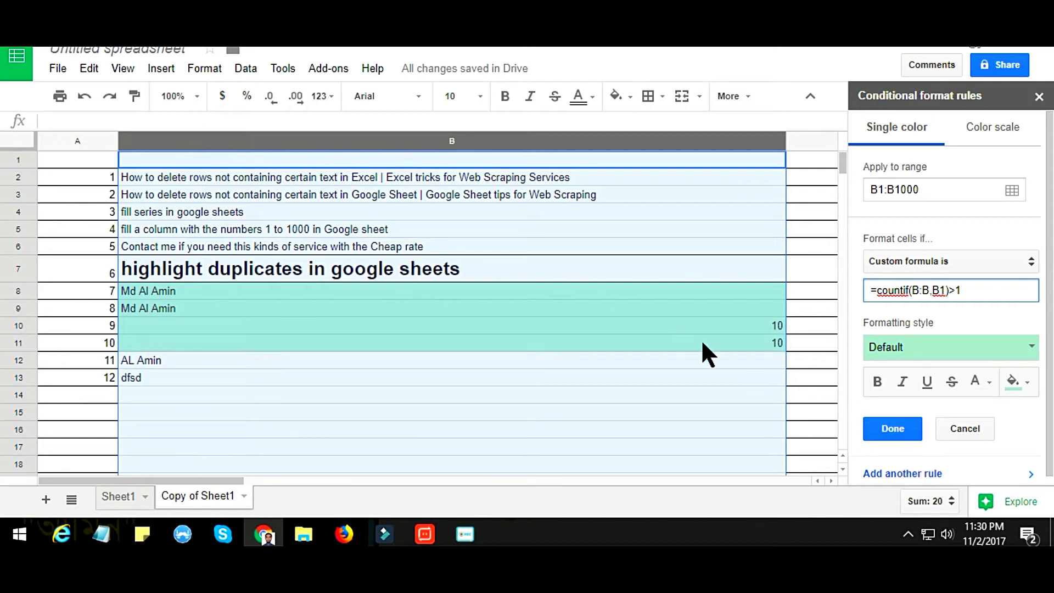
Format duplicates as bold red strikethrough text on black fill, save the rule and close the panel
{"action": "left_click", "coordinate": [878, 384]}
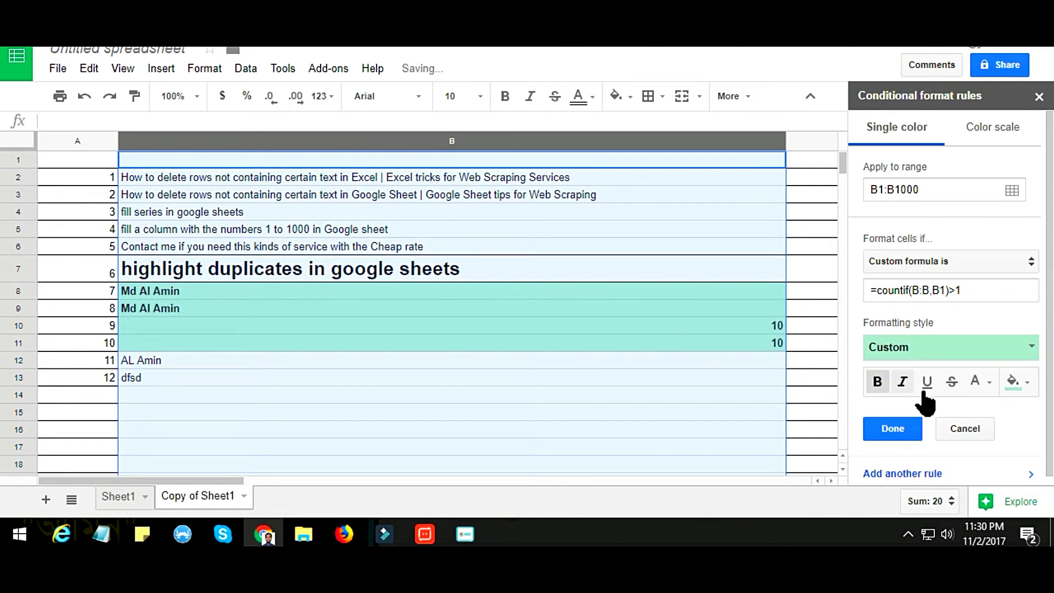
{"action": "left_click", "coordinate": [953, 383]}
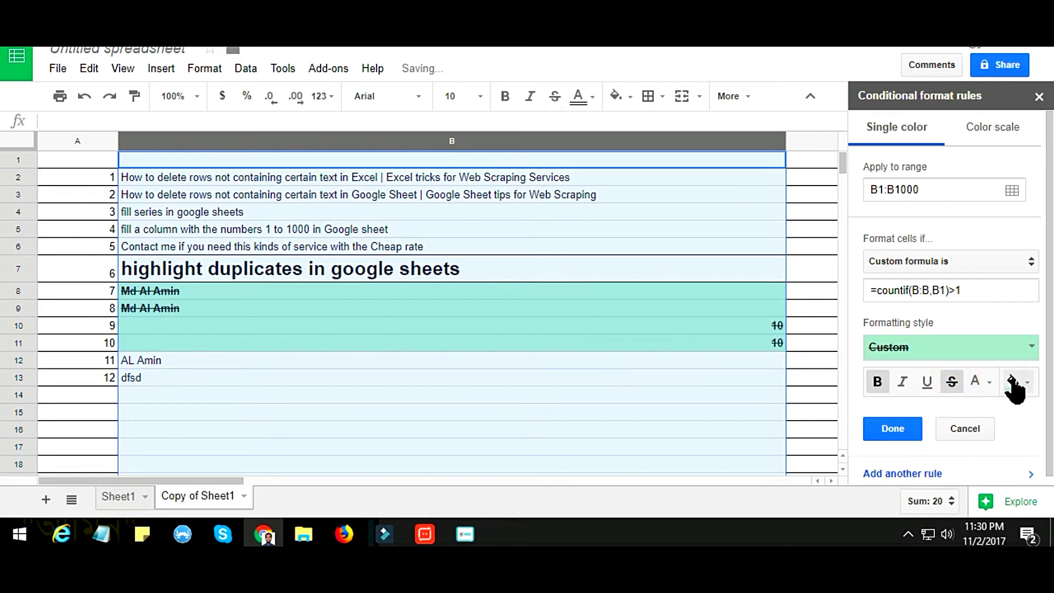
{"action": "left_click", "coordinate": [982, 383]}
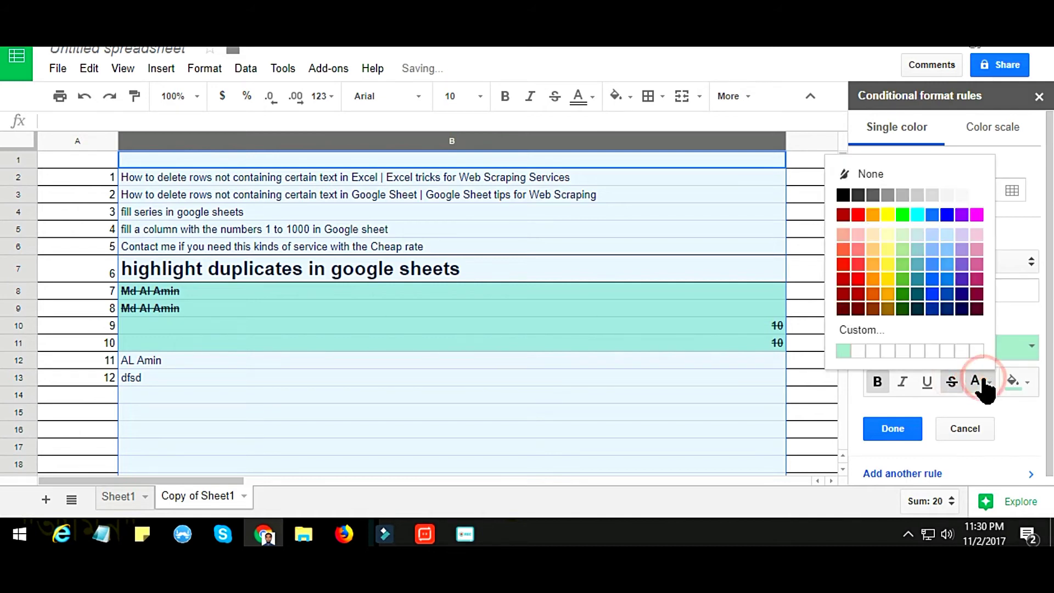
{"action": "left_click", "coordinate": [859, 215]}
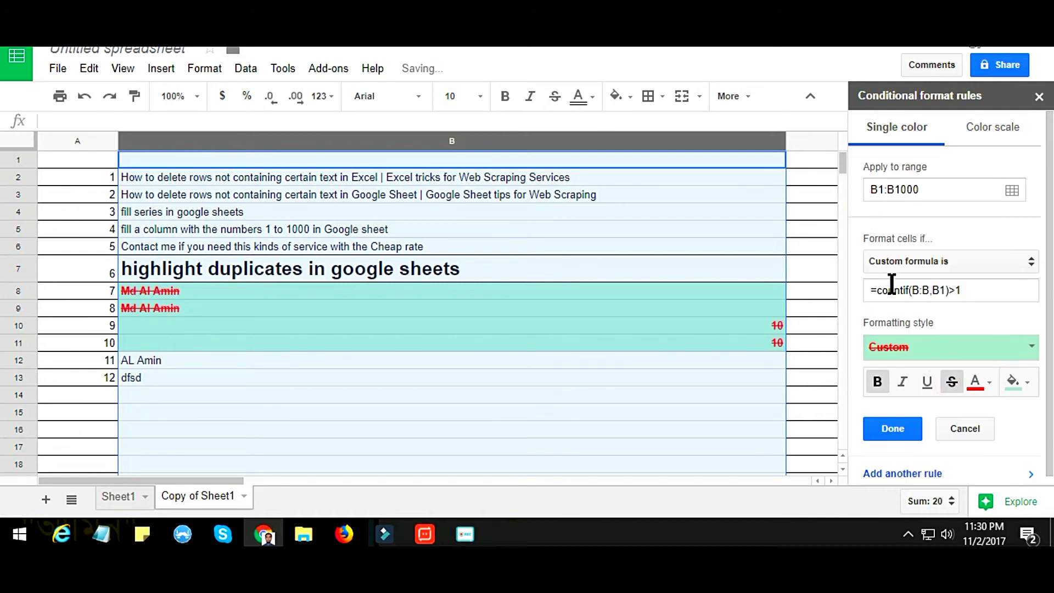
{"action": "left_click", "coordinate": [1023, 384]}
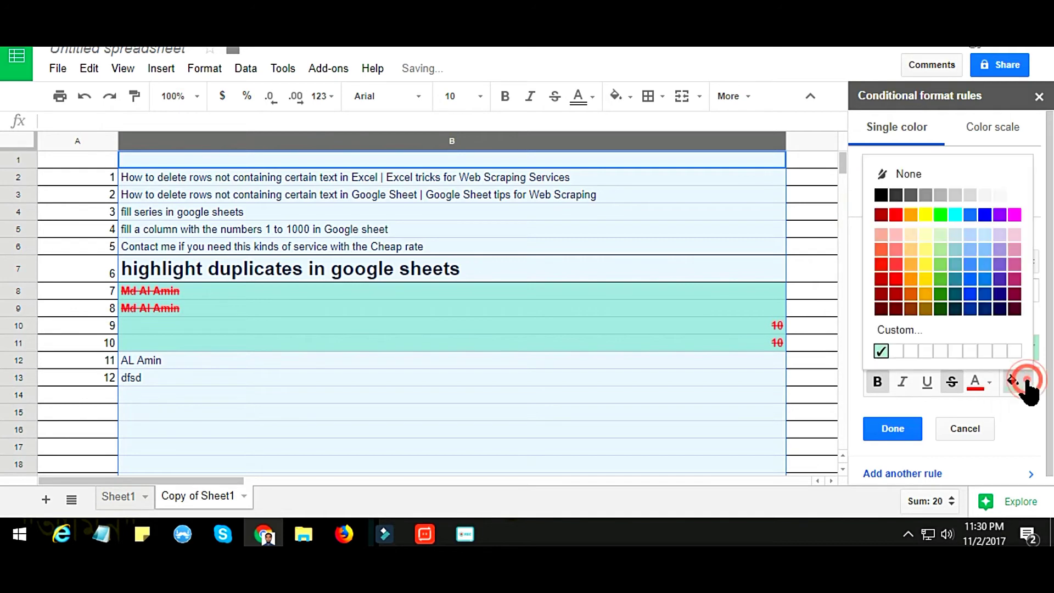
{"action": "left_click", "coordinate": [881, 195]}
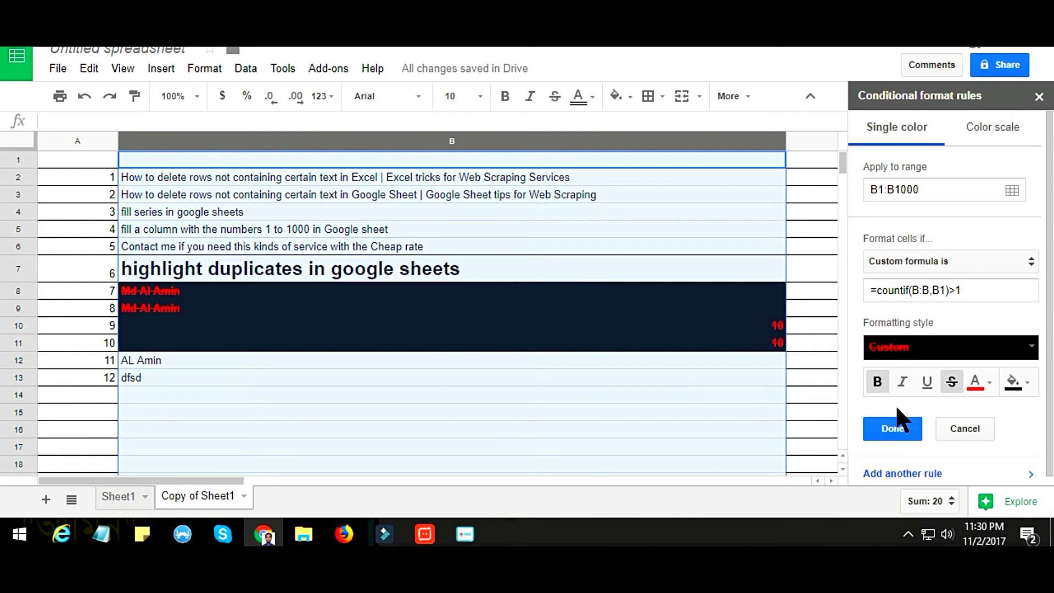
{"action": "left_click", "coordinate": [899, 431]}
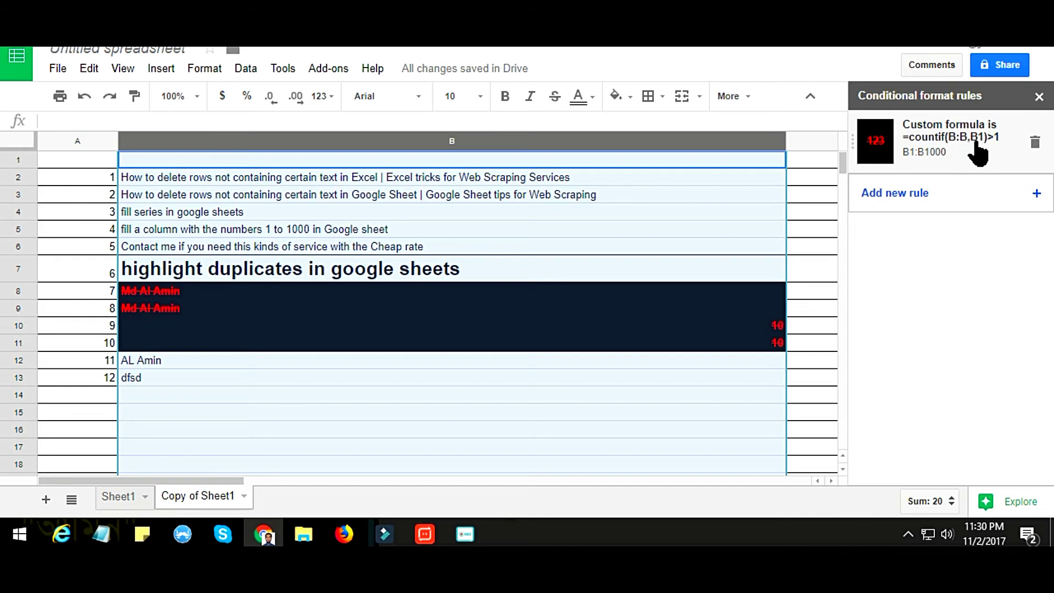
{"action": "left_click", "coordinate": [1039, 96]}
Check the new highlighting on duplicate cell B8 and nearby cells B13, B14 and B17
{"action": "left_click", "coordinate": [525, 373]}
{"action": "left_click", "coordinate": [415, 292]}
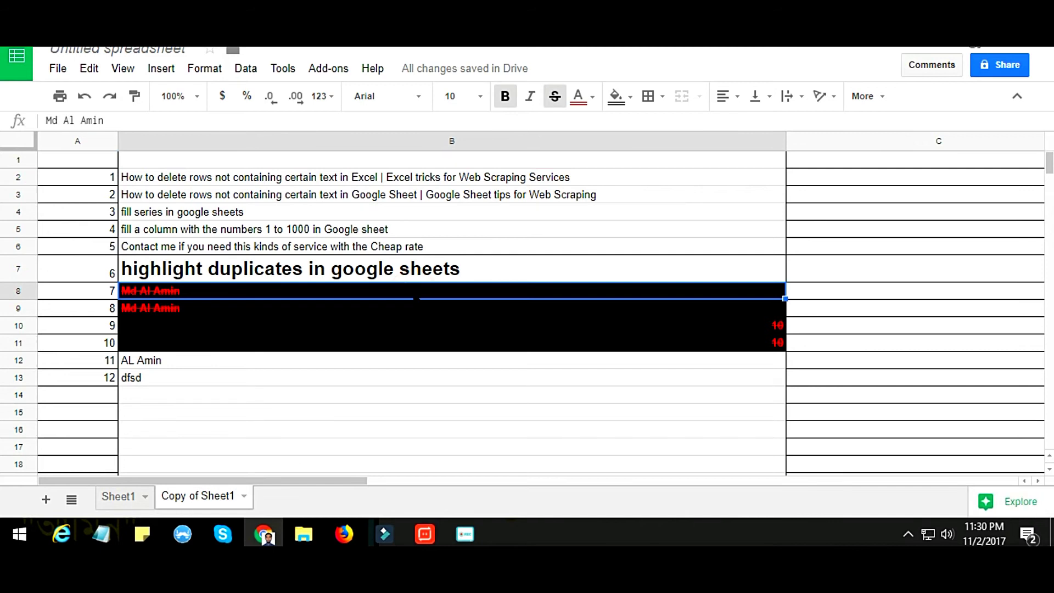
{"action": "scroll", "coordinate": [414, 293], "scroll_direction": "down", "scroll_amount": 3}
{"action": "left_click", "coordinate": [342, 246]}
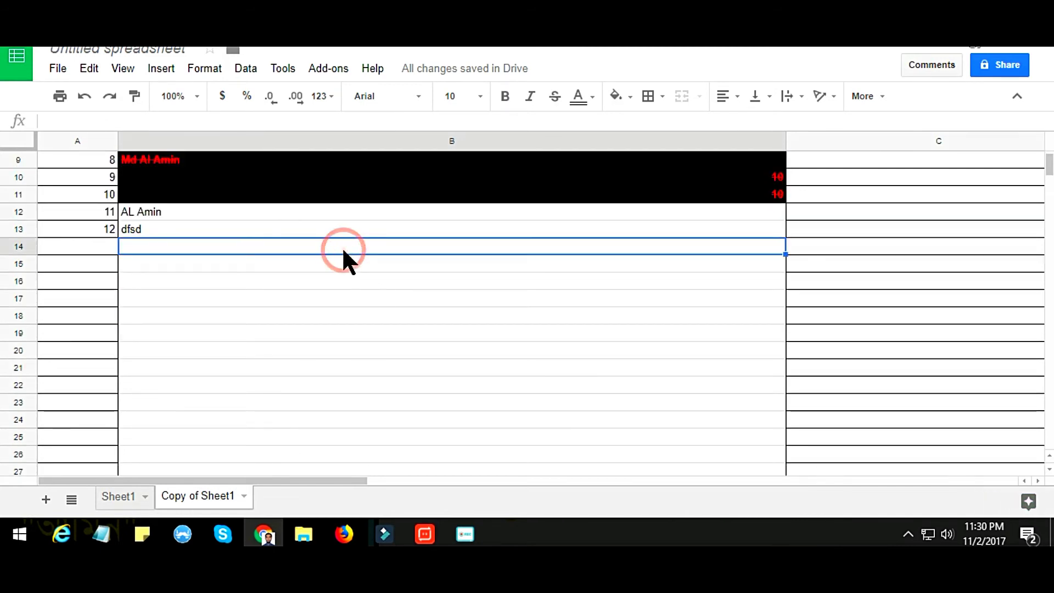
{"action": "left_click", "coordinate": [335, 299]}
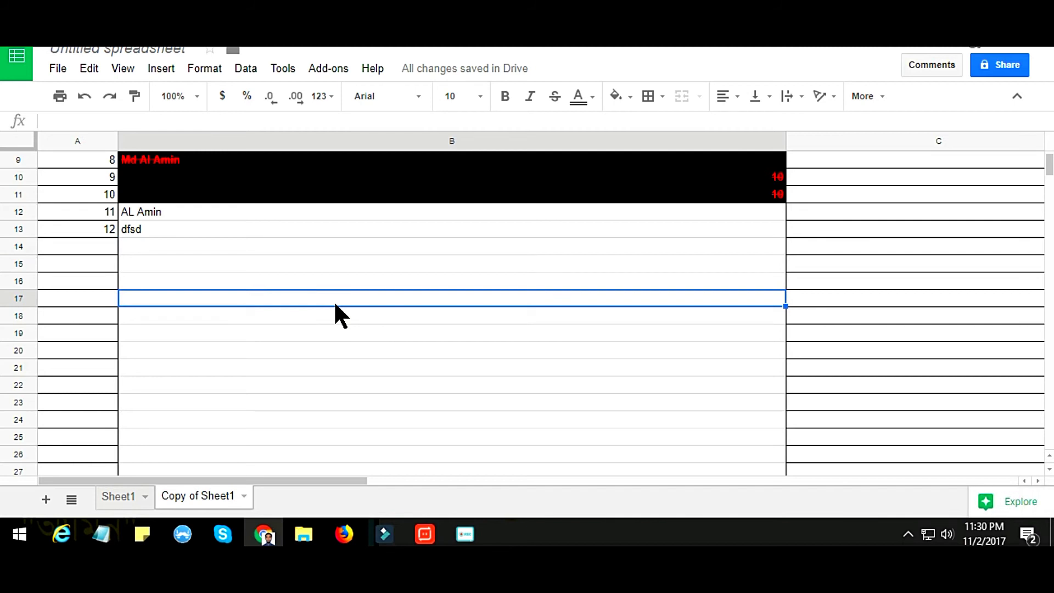
{"action": "scroll", "coordinate": [334, 301], "scroll_direction": "up", "scroll_amount": 3}
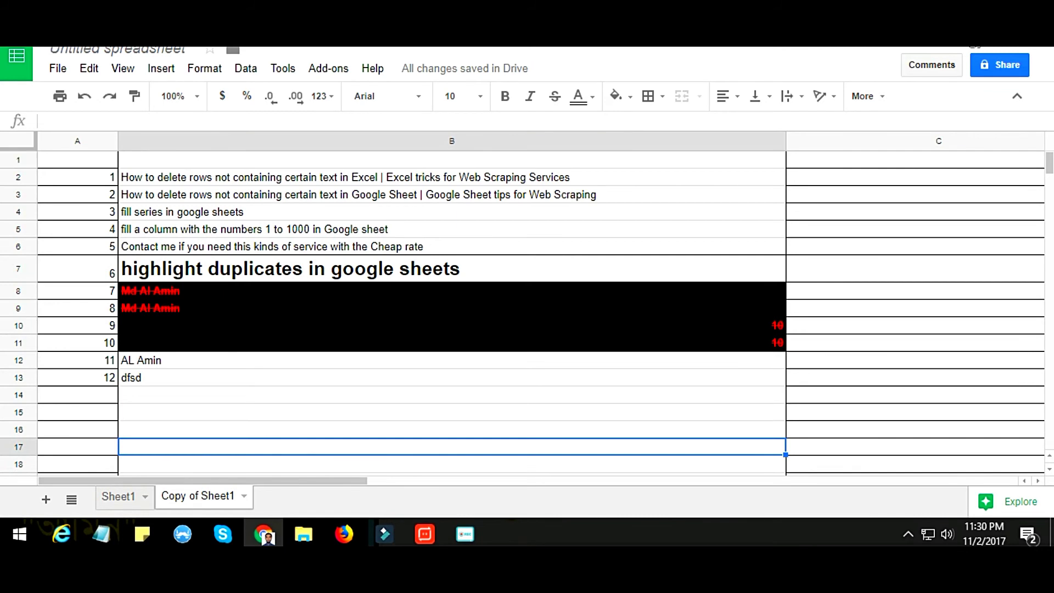
Copy cell B6, the line about contacting for the service at a cheap rate
{"action": "left_click", "coordinate": [394, 179]}
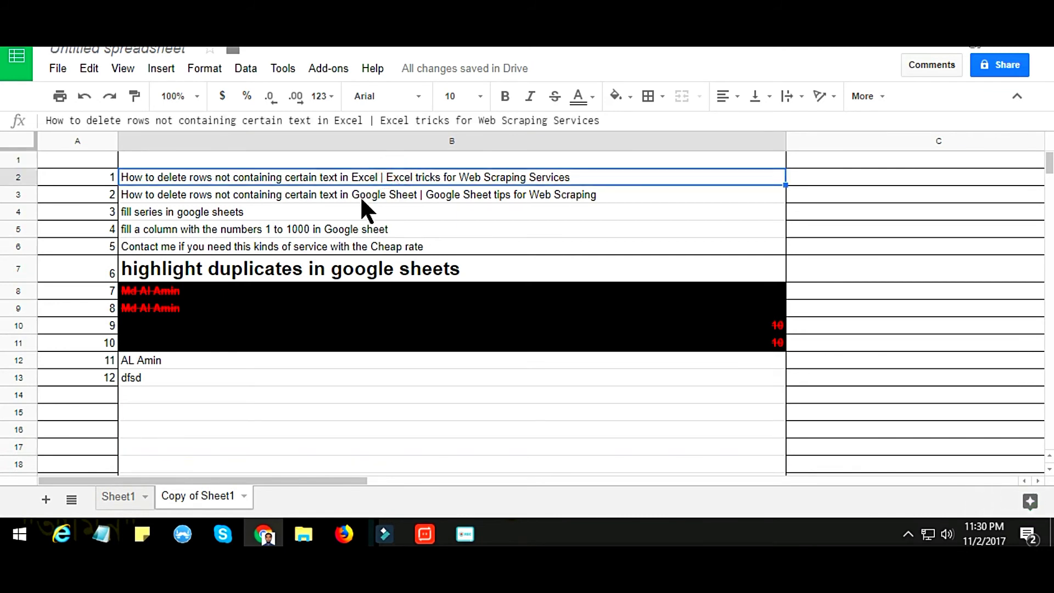
{"action": "left_click", "coordinate": [320, 246]}
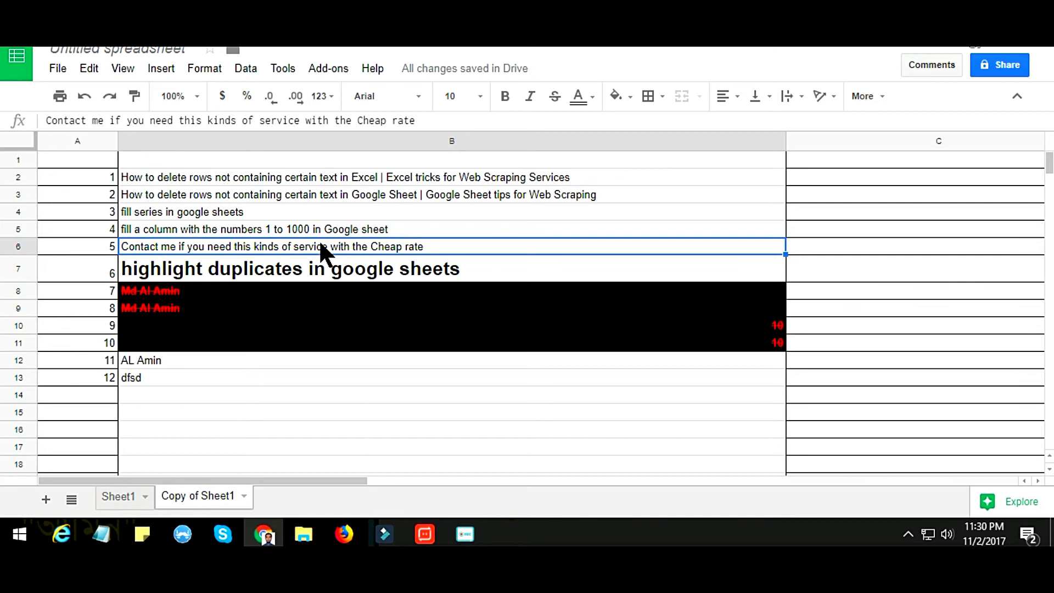
{"action": "key", "text": "ctrl+c"}
{"action": "scroll", "coordinate": [368, 307], "scroll_direction": "down", "scroll_amount": 2}
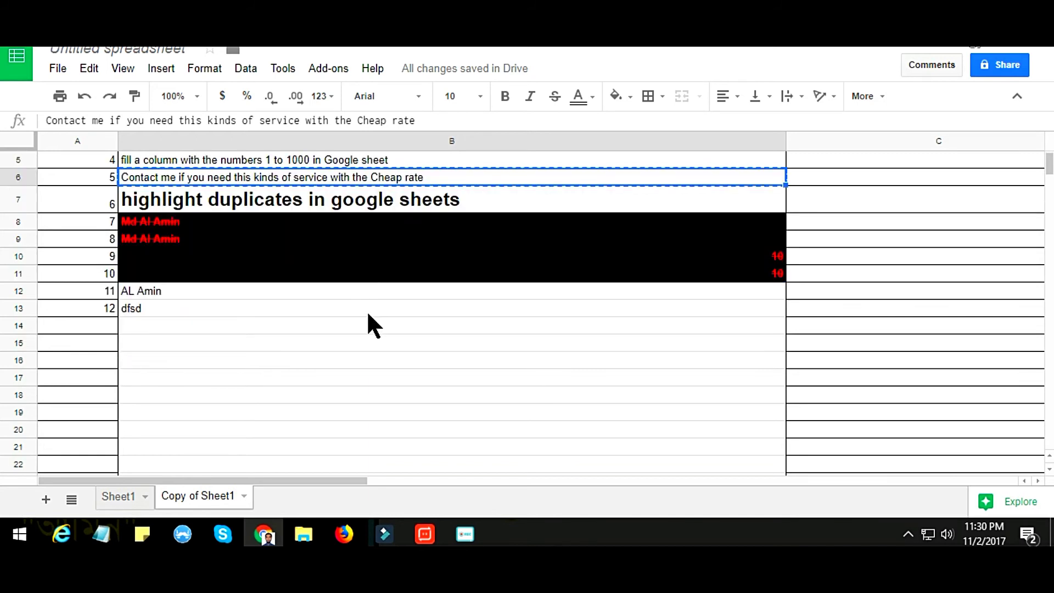
Paste the B6 text into B20 as a test duplicate, then delete it again
{"action": "left_click", "coordinate": [373, 177]}
{"action": "left_click", "coordinate": [367, 174]}
{"action": "left_click", "coordinate": [380, 422]}
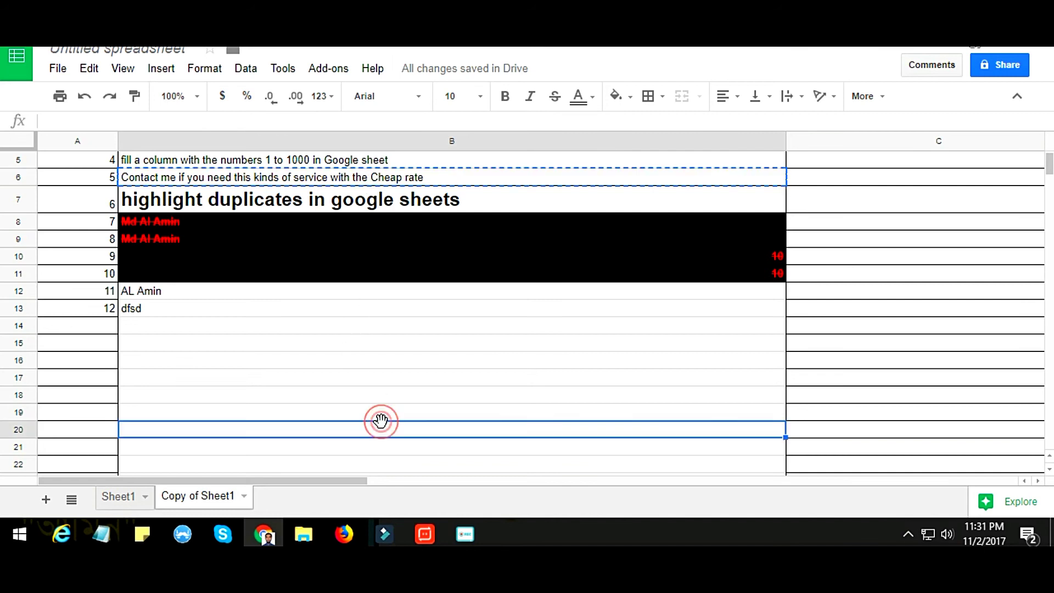
{"action": "key", "text": "ctrl+v"}
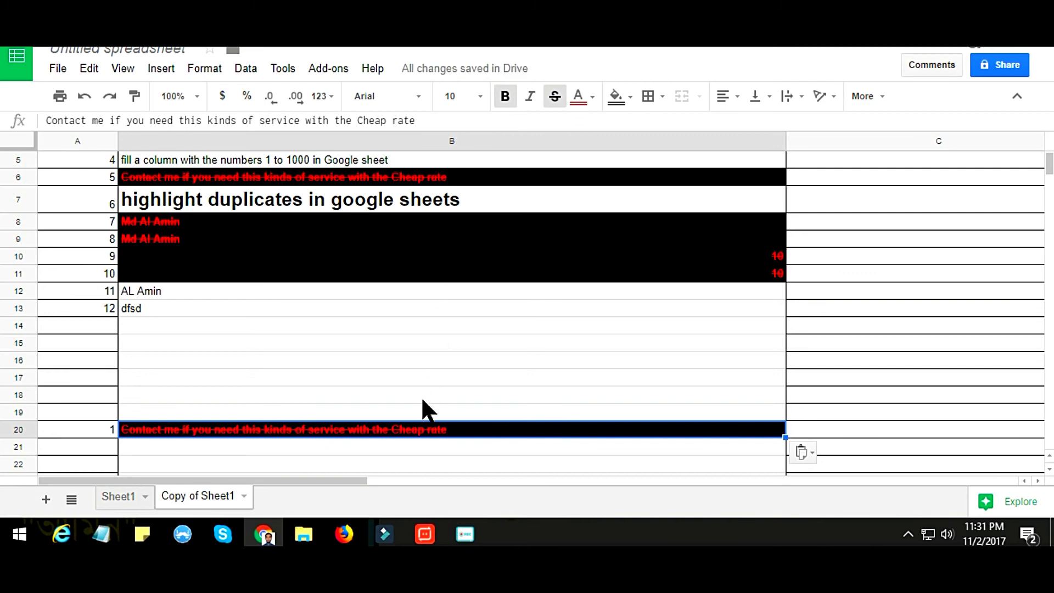
{"action": "left_click", "coordinate": [424, 431]}
{"action": "left_click", "coordinate": [426, 433]}
{"action": "key", "text": "Delete"}
Delete the repeated 10 in B11 and the repeated name in B9
{"action": "left_click", "coordinate": [442, 176]}
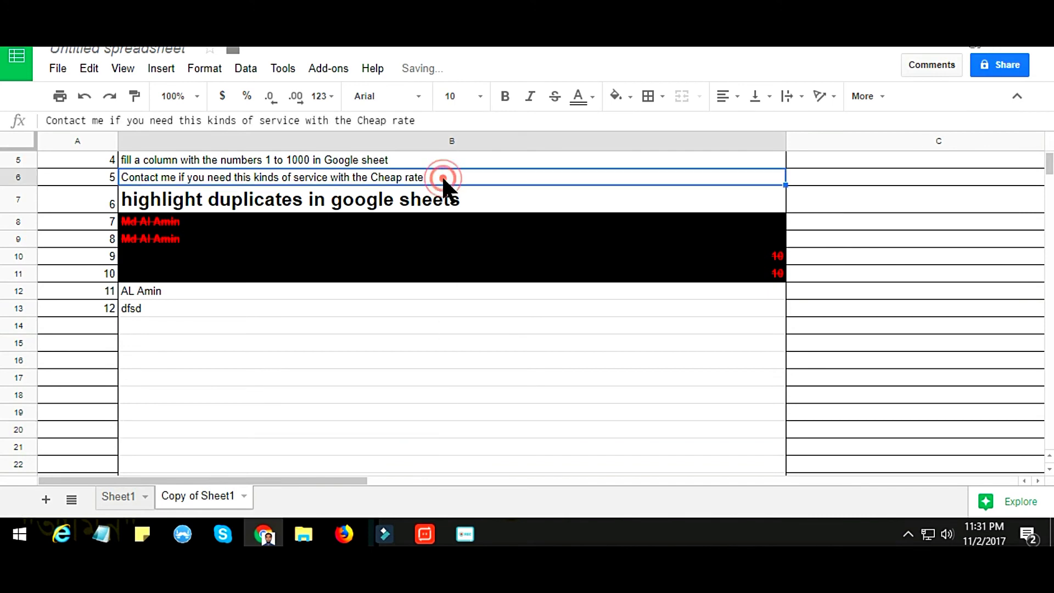
{"action": "left_click", "coordinate": [635, 281]}
{"action": "key", "text": "Delete"}
{"action": "left_click", "coordinate": [563, 242]}
{"action": "key", "text": "Delete"}
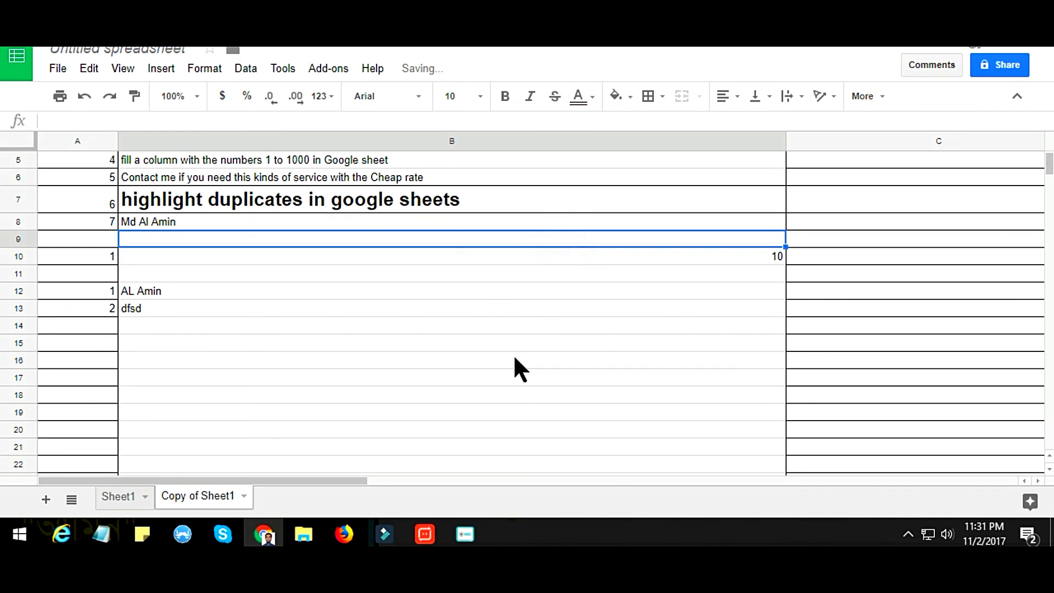
{"action": "left_click", "coordinate": [511, 362]}
{"action": "scroll", "coordinate": [510, 365], "scroll_direction": "up", "scroll_amount": 2}
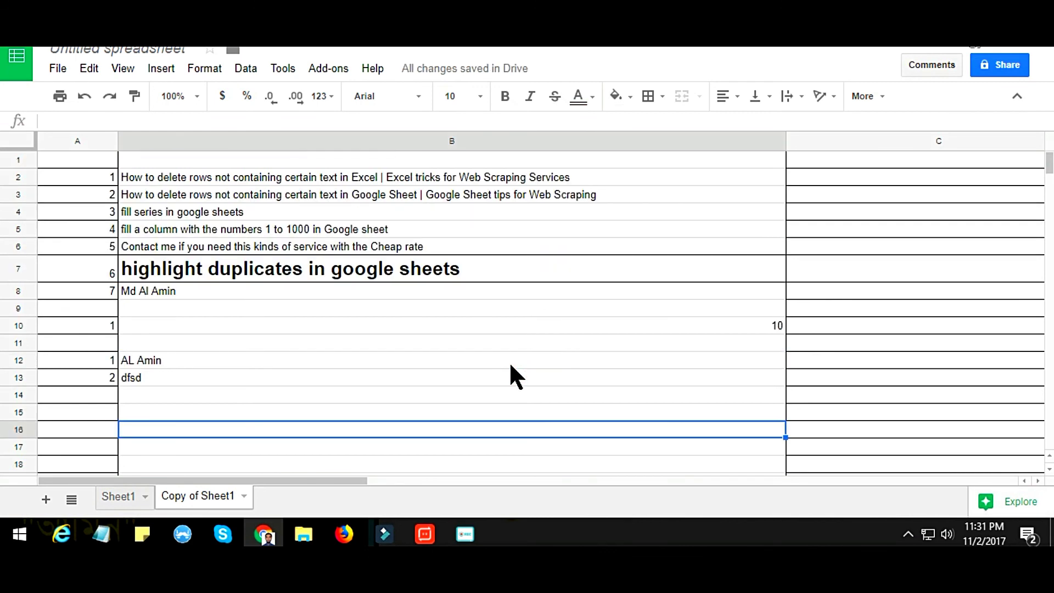